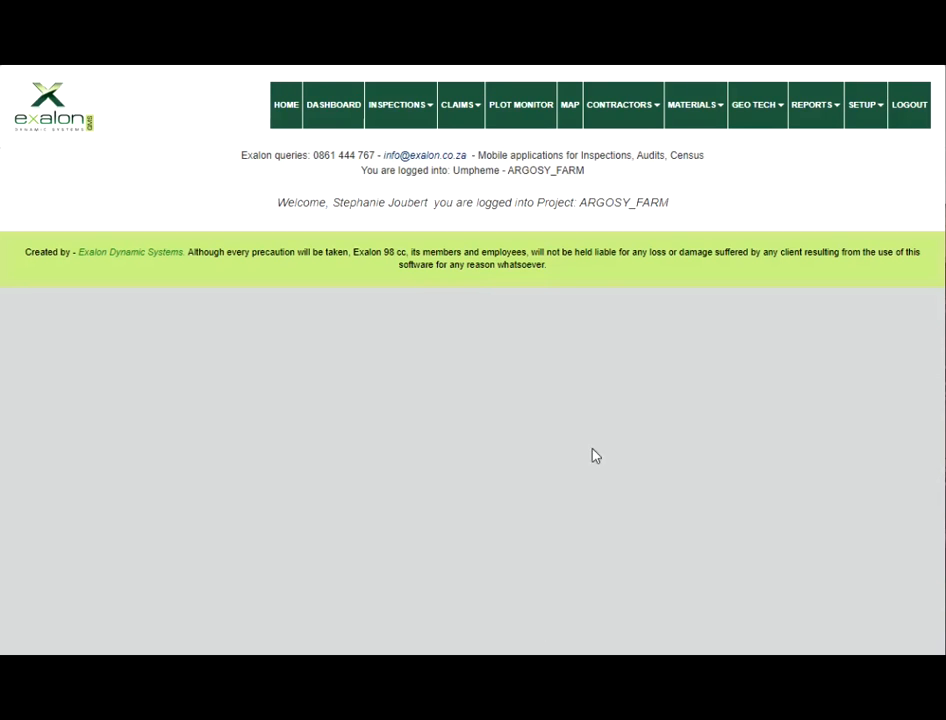
Open the contractors' contract setup and delete both COMPLETION entries, the Bagwash subcontract and the Completion contract
{"action": "mouse_move", "coordinate": [610, 110]}
{"action": "mouse_move", "coordinate": [598, 148]}
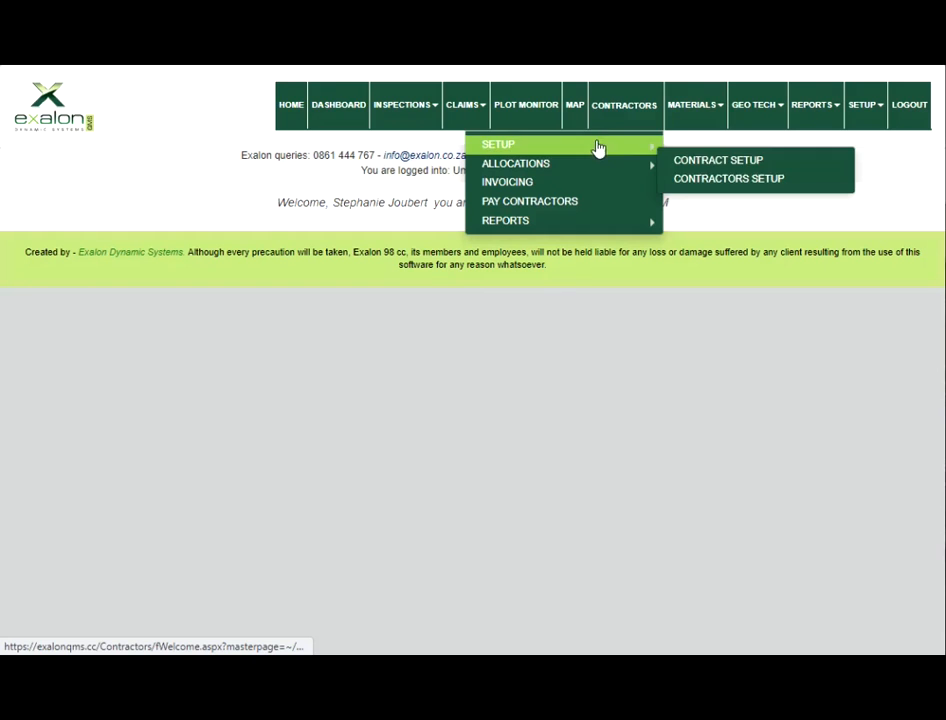
{"action": "left_click", "coordinate": [686, 168]}
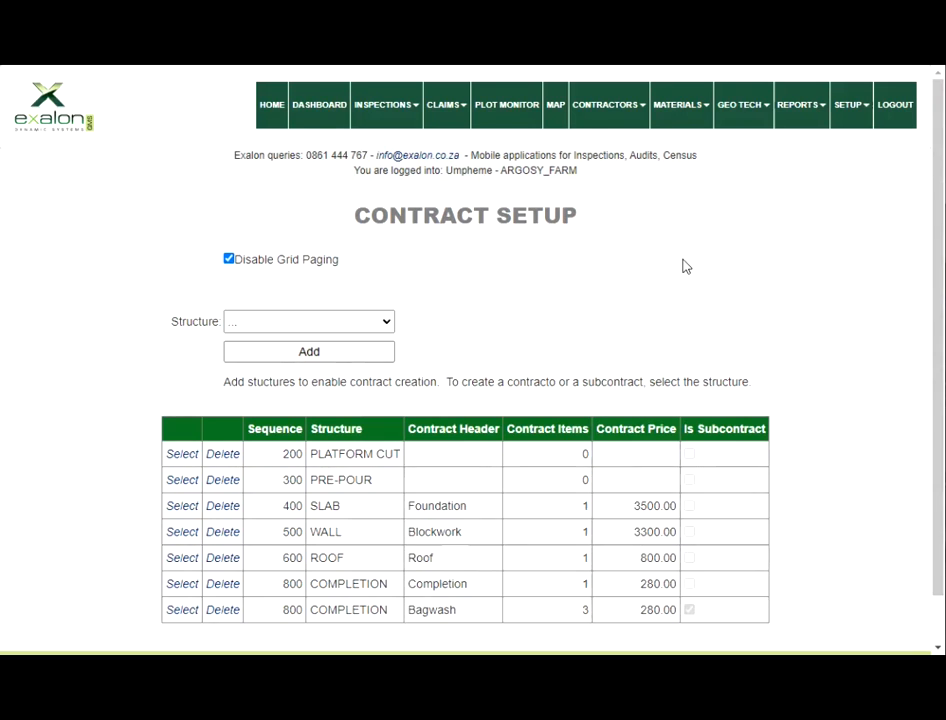
{"action": "scroll", "coordinate": [686, 266], "scroll_direction": "down", "scroll_amount": 1}
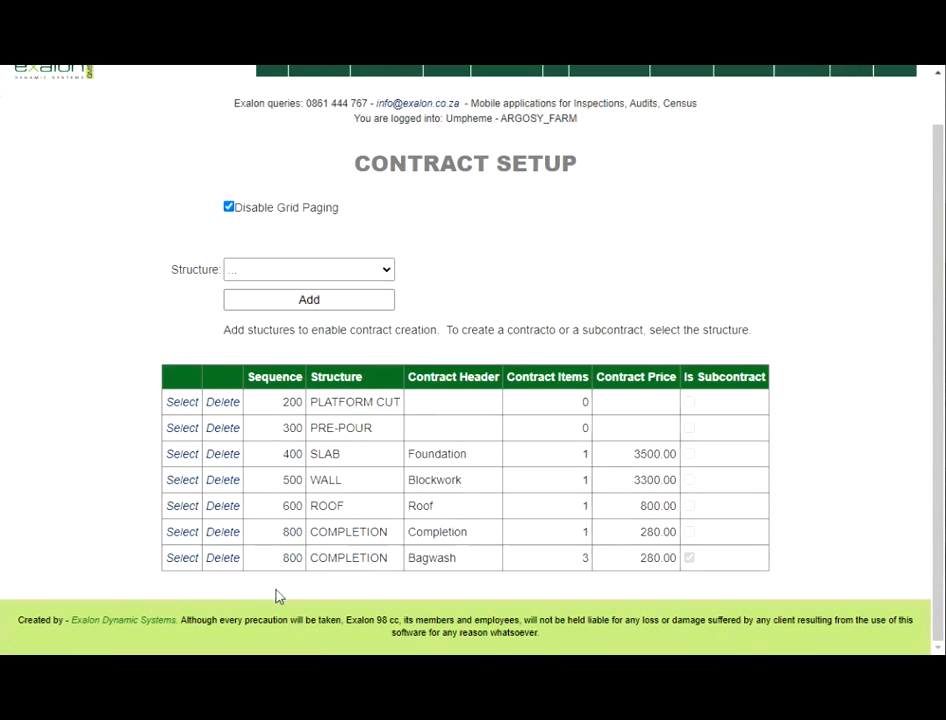
{"action": "left_click", "coordinate": [224, 560]}
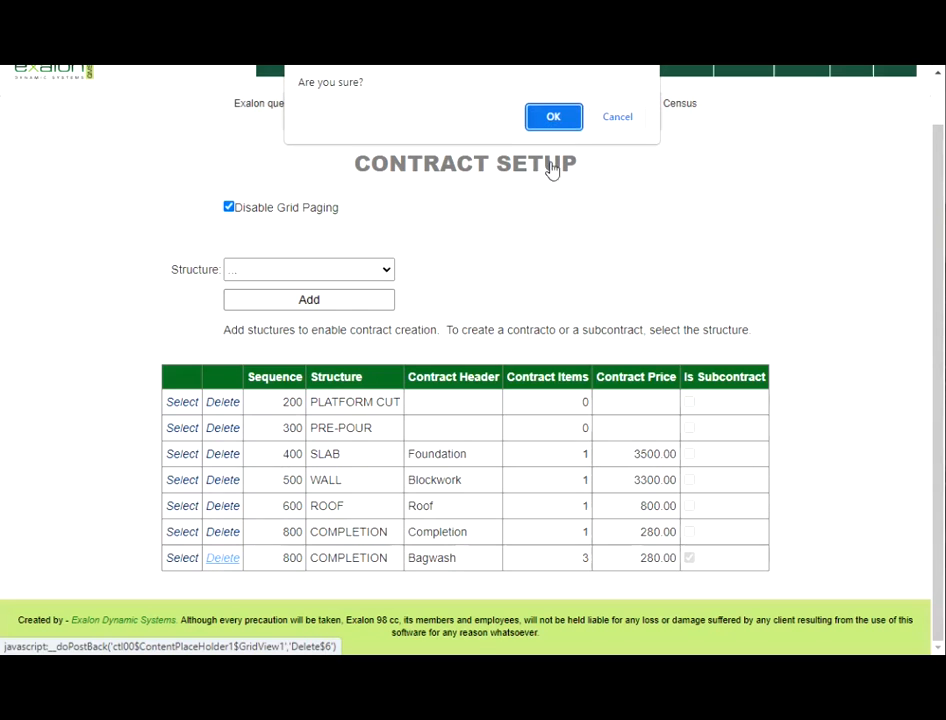
{"action": "left_click", "coordinate": [561, 120]}
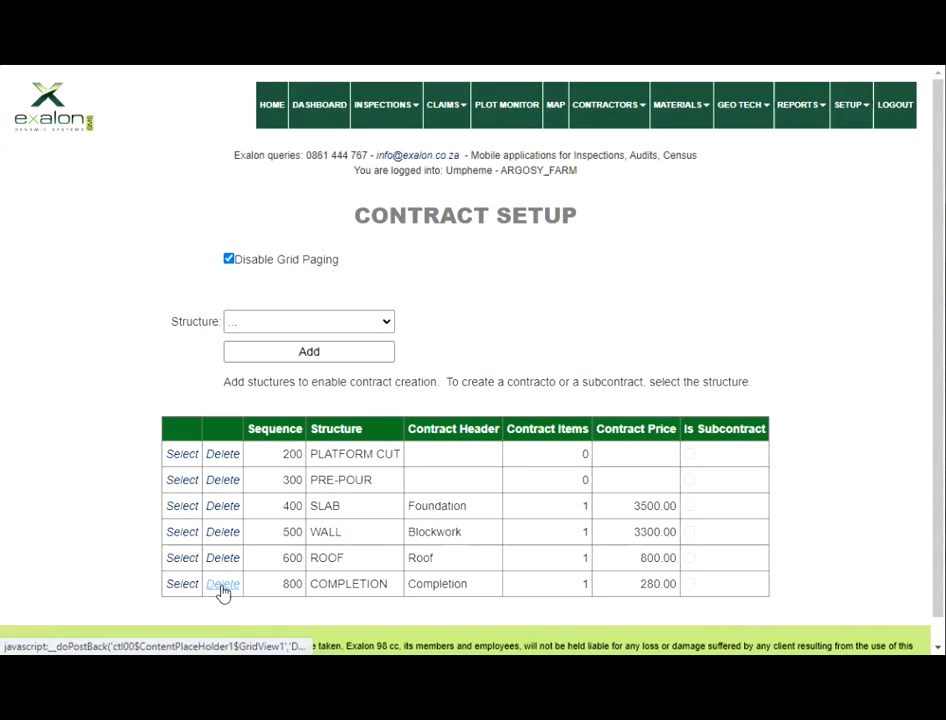
{"action": "left_click", "coordinate": [221, 586]}
{"action": "left_click", "coordinate": [553, 118]}
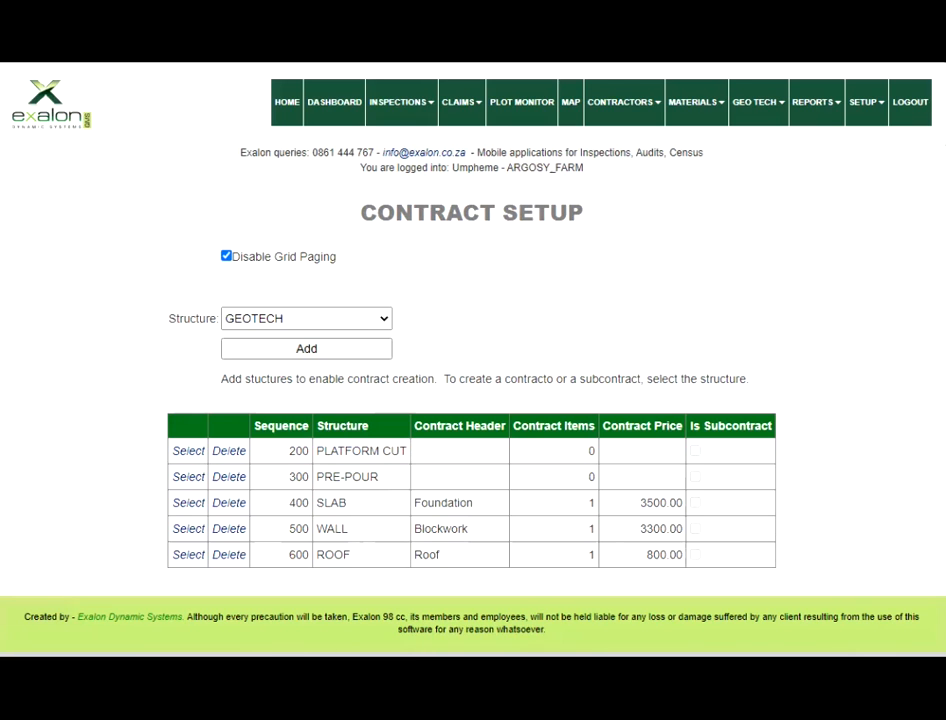
Add the COMPLETION structure to the contract setup list
{"action": "left_click", "coordinate": [383, 320]}
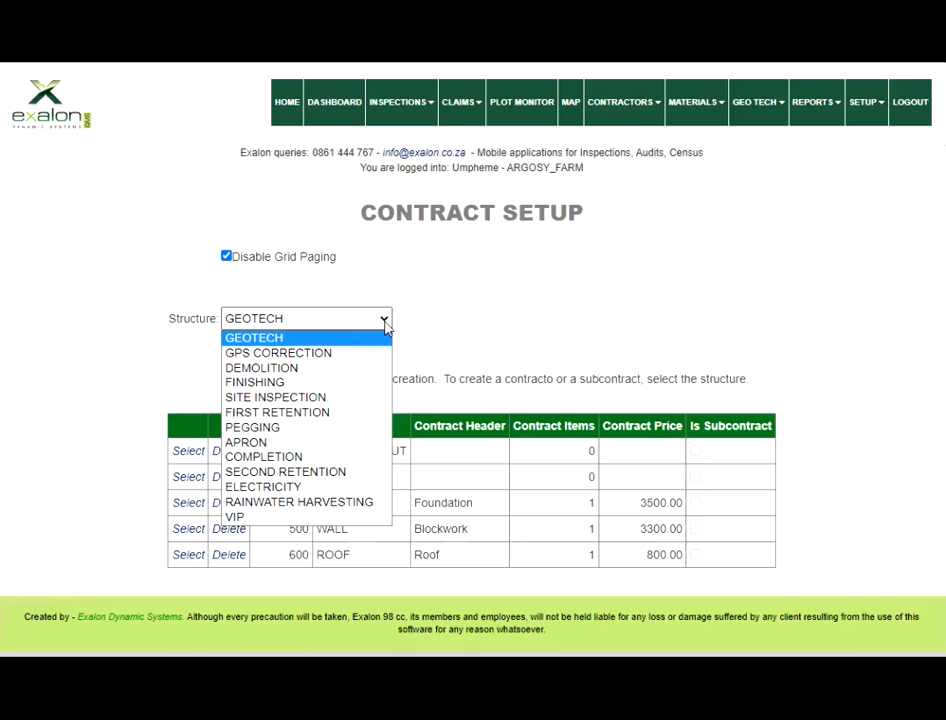
{"action": "left_click", "coordinate": [285, 458]}
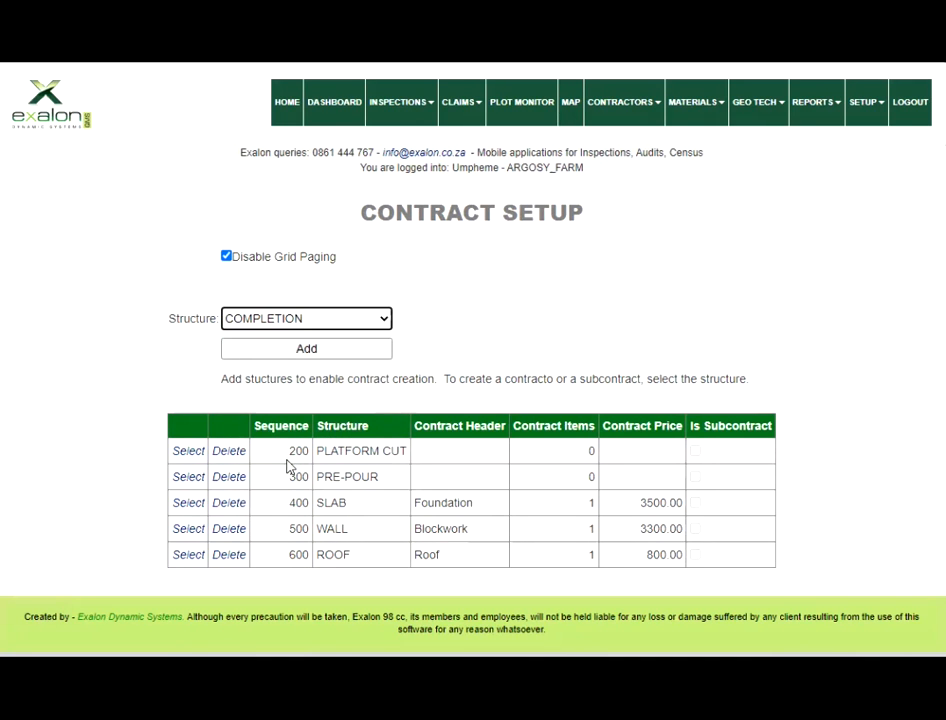
{"action": "left_click", "coordinate": [326, 350]}
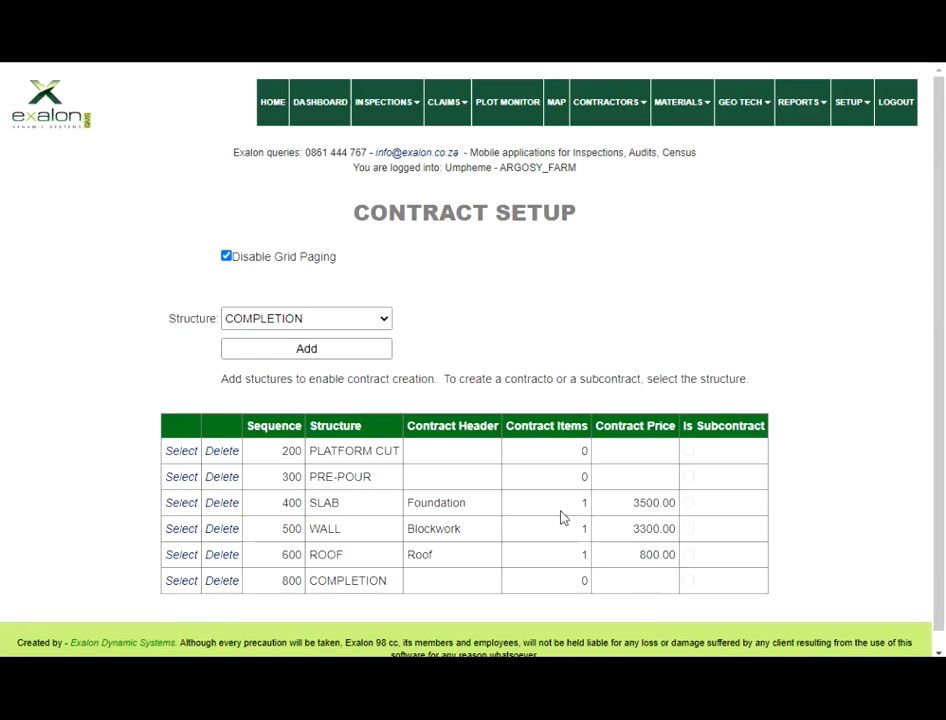
Set the COMPLETION contract's header and footer to "Completion" and its price to 550.50, save it, and return to the structure list
{"action": "left_click", "coordinate": [184, 584]}
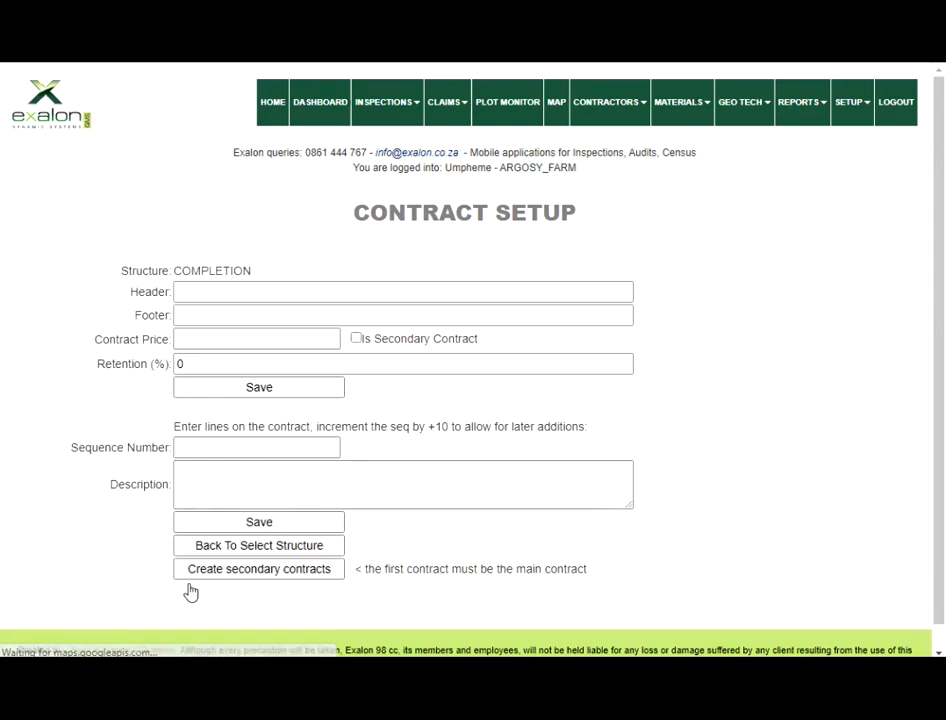
{"action": "left_click", "coordinate": [220, 294]}
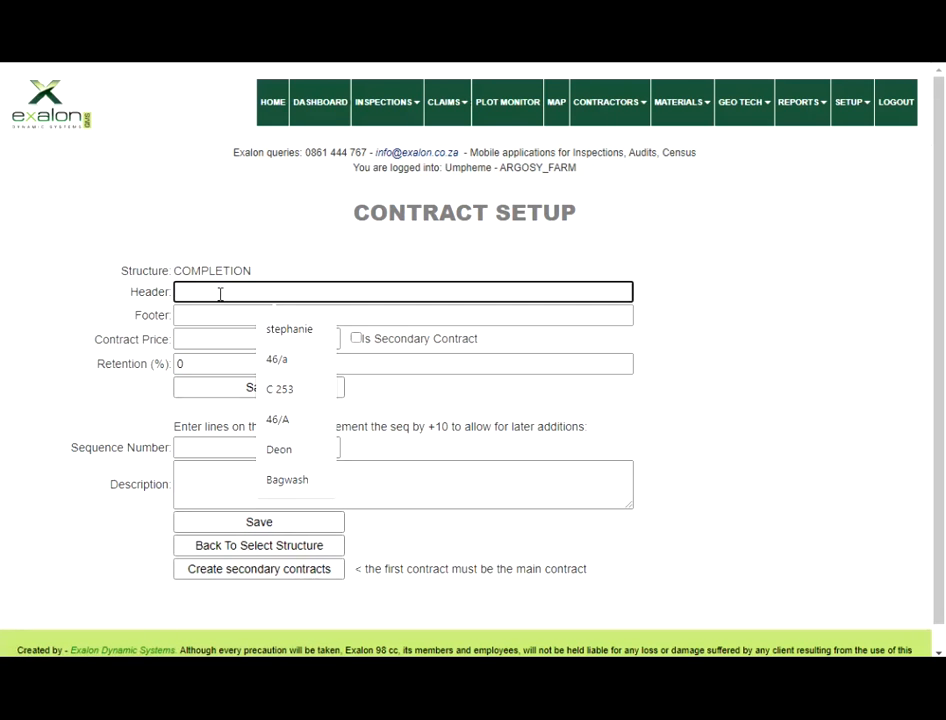
{"action": "type", "text": "Co"}
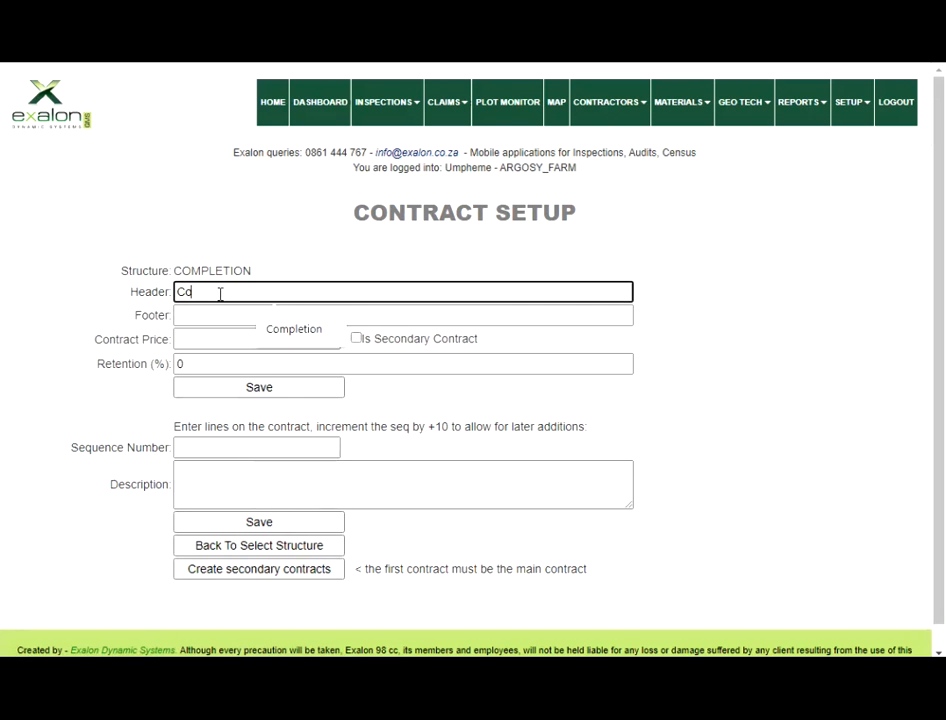
{"action": "type", "text": "mpletion"}
{"action": "key", "text": "Tab"}
{"action": "type", "text": "C"}
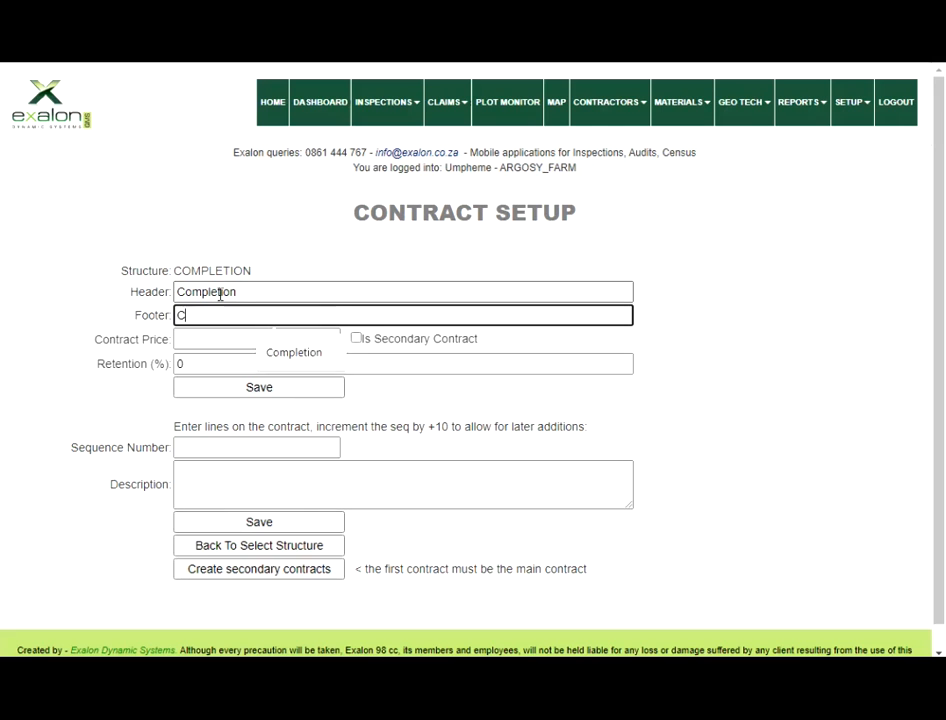
{"action": "type", "text": "ompletion"}
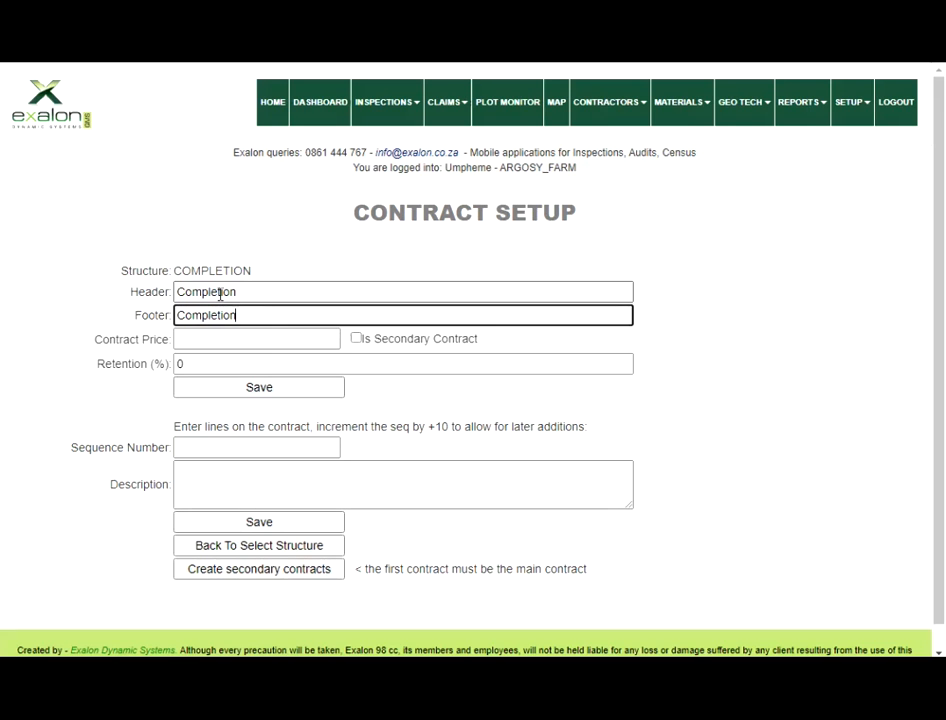
{"action": "key", "text": "Tab"}
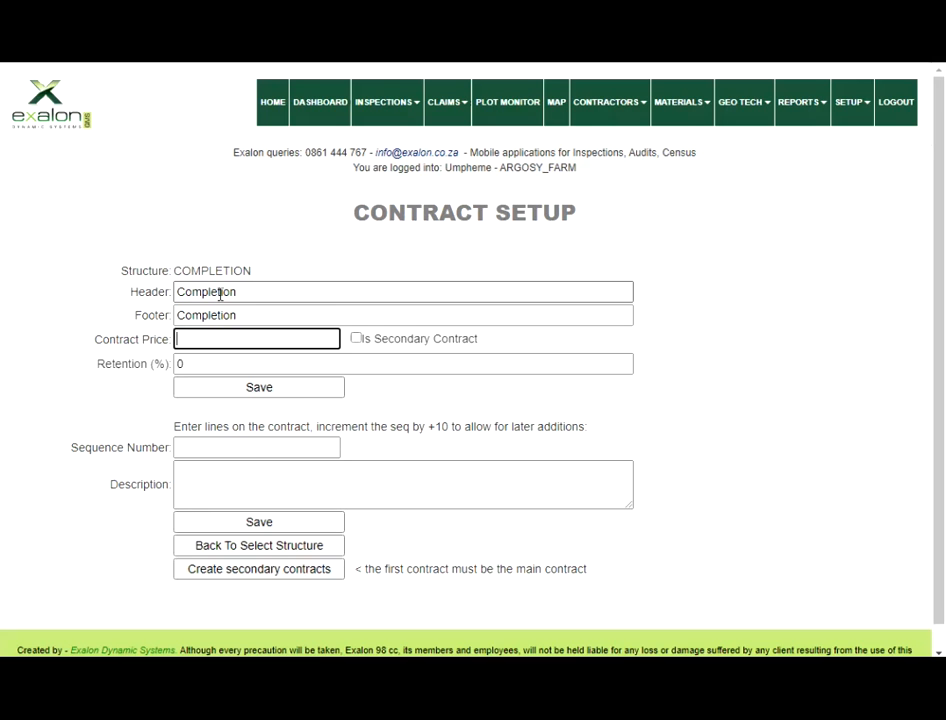
{"action": "type", "text": "550.50"}
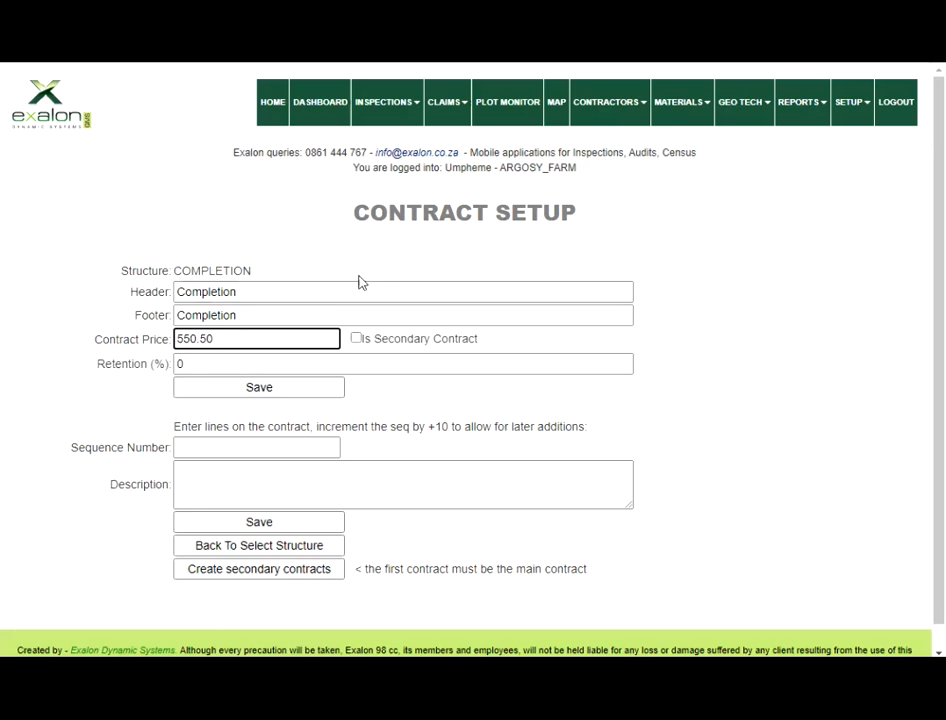
{"action": "left_click", "coordinate": [220, 394]}
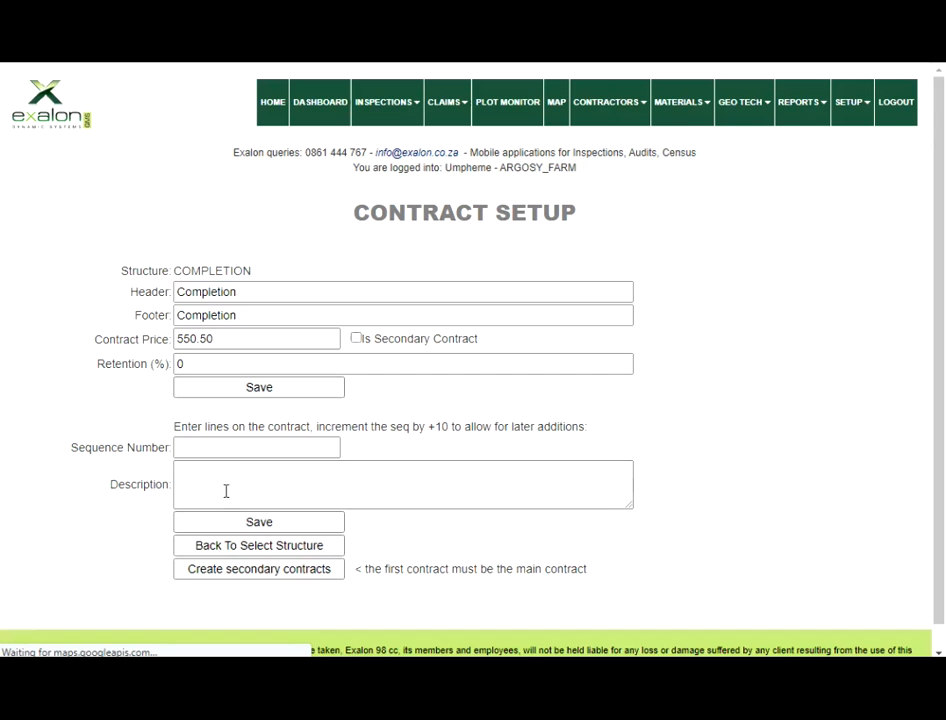
{"action": "left_click", "coordinate": [222, 549]}
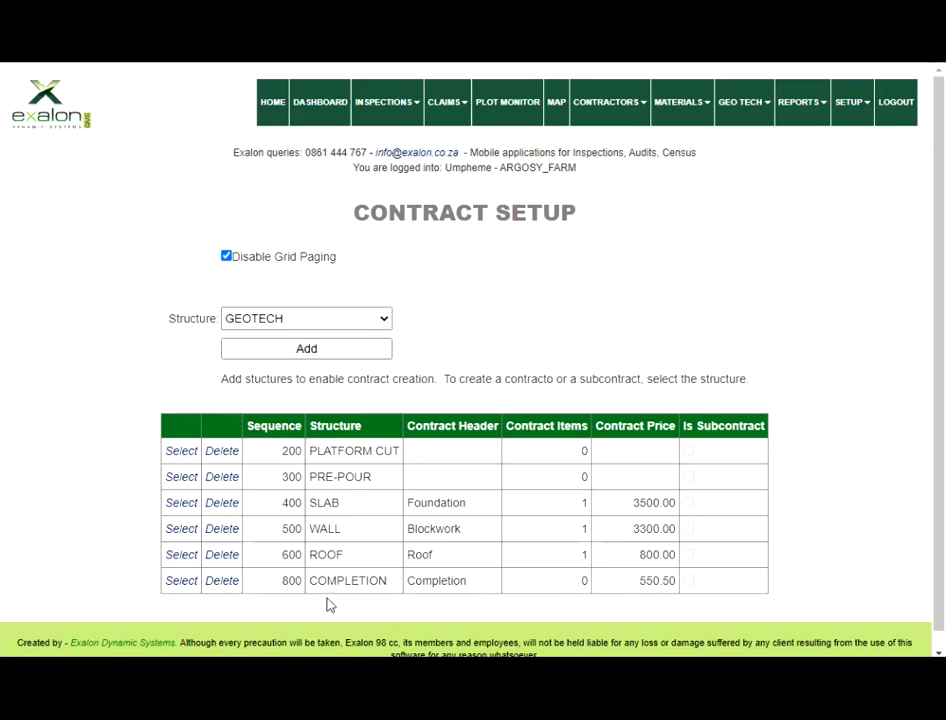
Add a line to the COMPLETION contract with sequence number 10 and description "Make sure that the site is clean."
{"action": "left_click", "coordinate": [181, 584]}
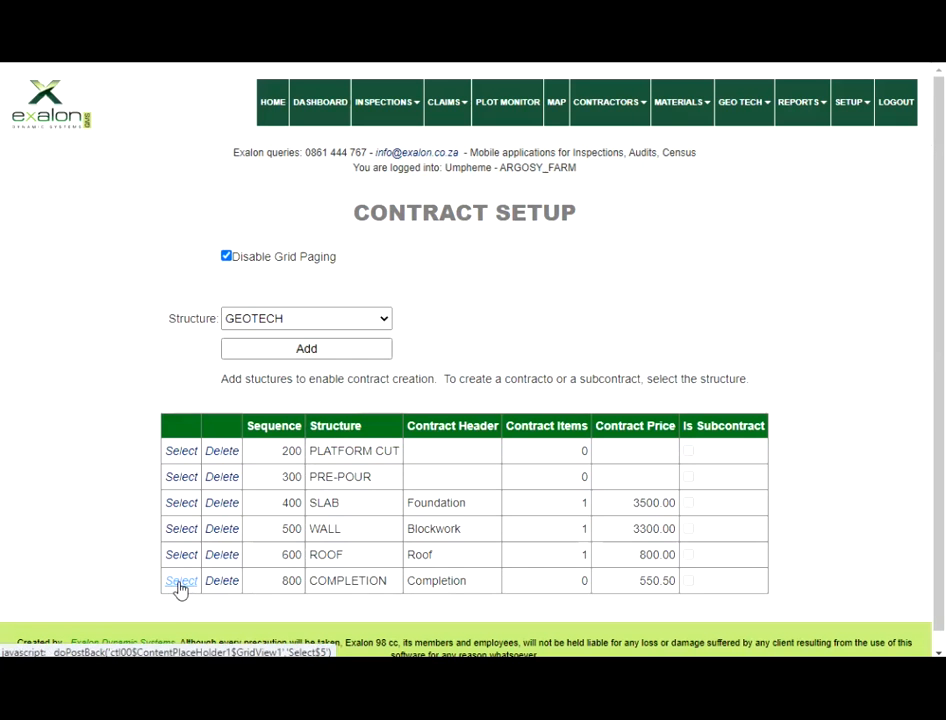
{"action": "left_click", "coordinate": [213, 449]}
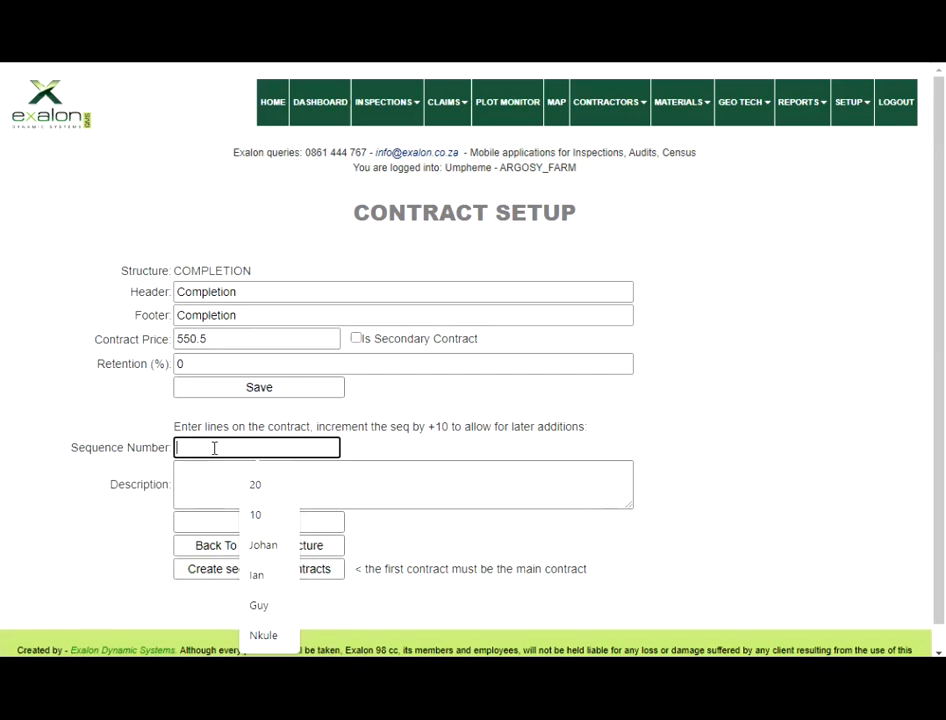
{"action": "type", "text": "10"}
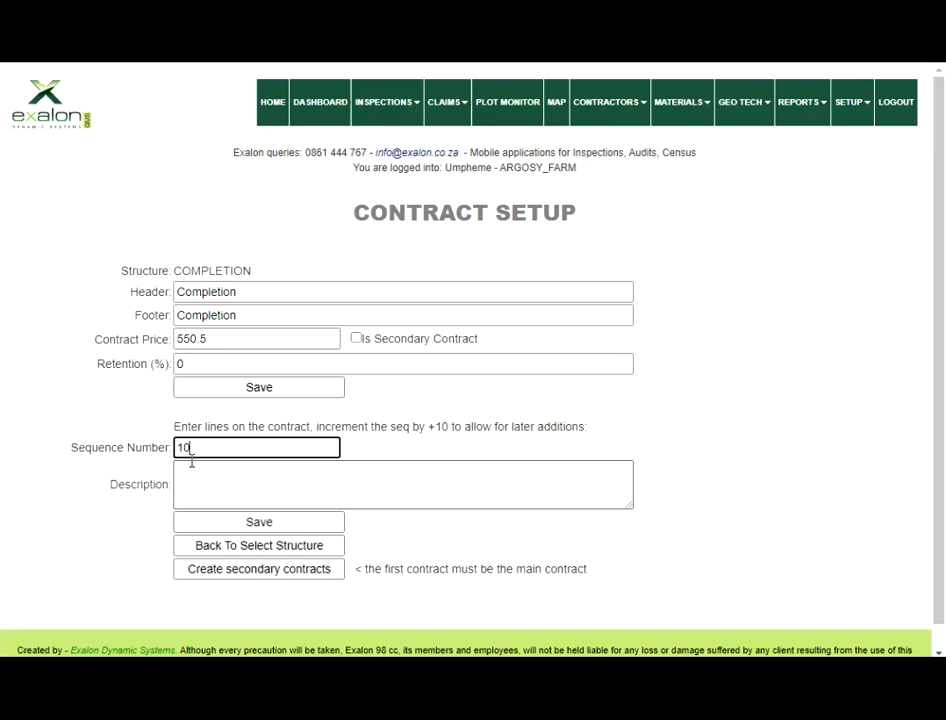
{"action": "key", "text": "Tab"}
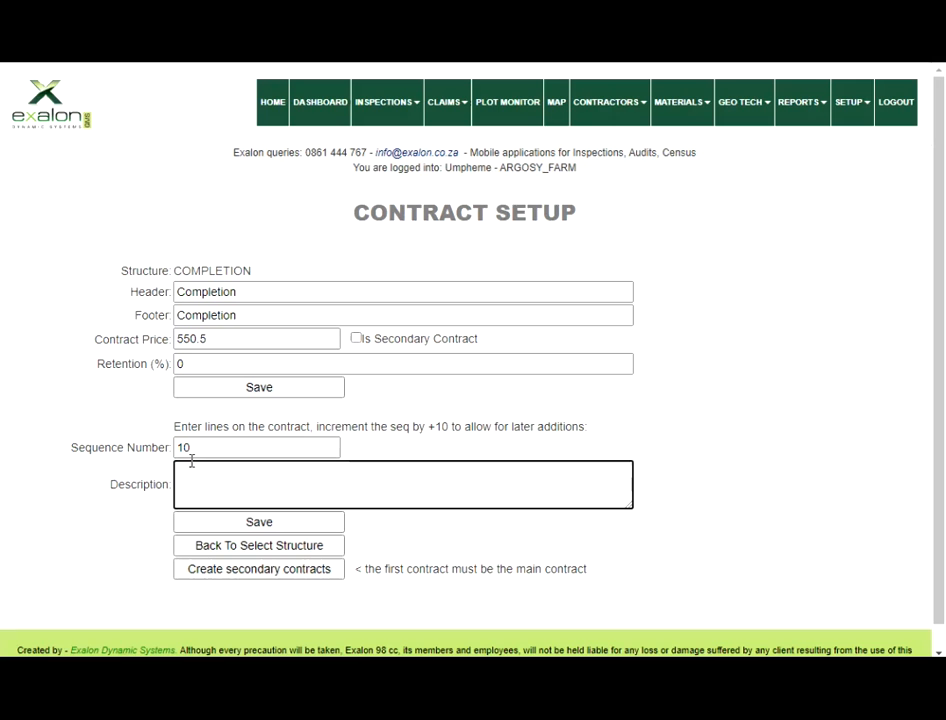
{"action": "type", "text": "Mat"}
{"action": "type", "text": "e sure "}
{"action": "type", "text": "that "}
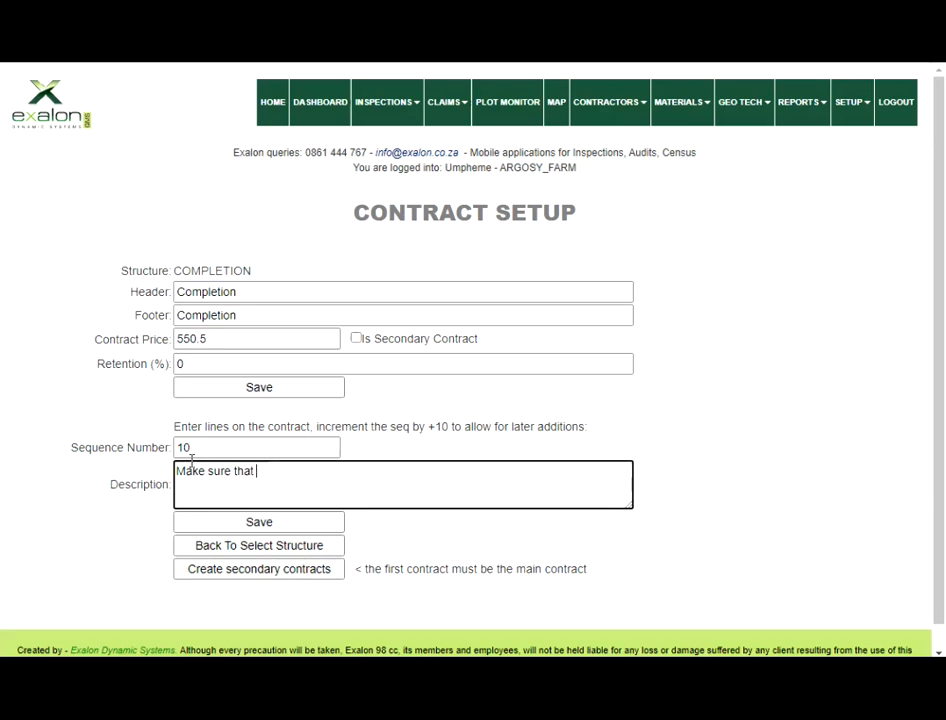
{"action": "type", "text": "the site is clean"}
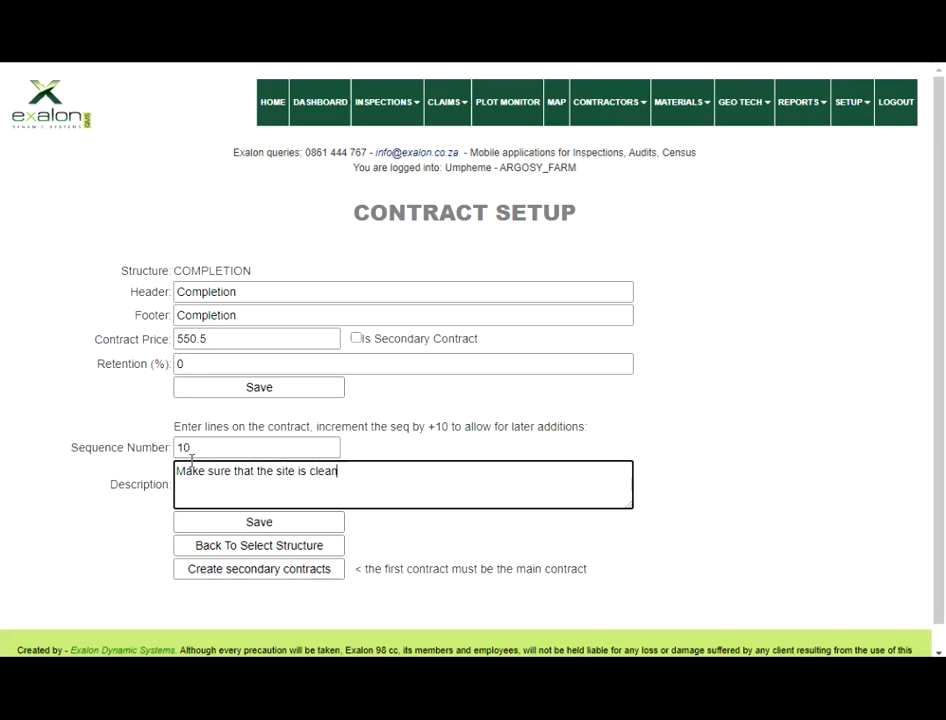
{"action": "type", "text": "."}
{"action": "left_click", "coordinate": [296, 524]}
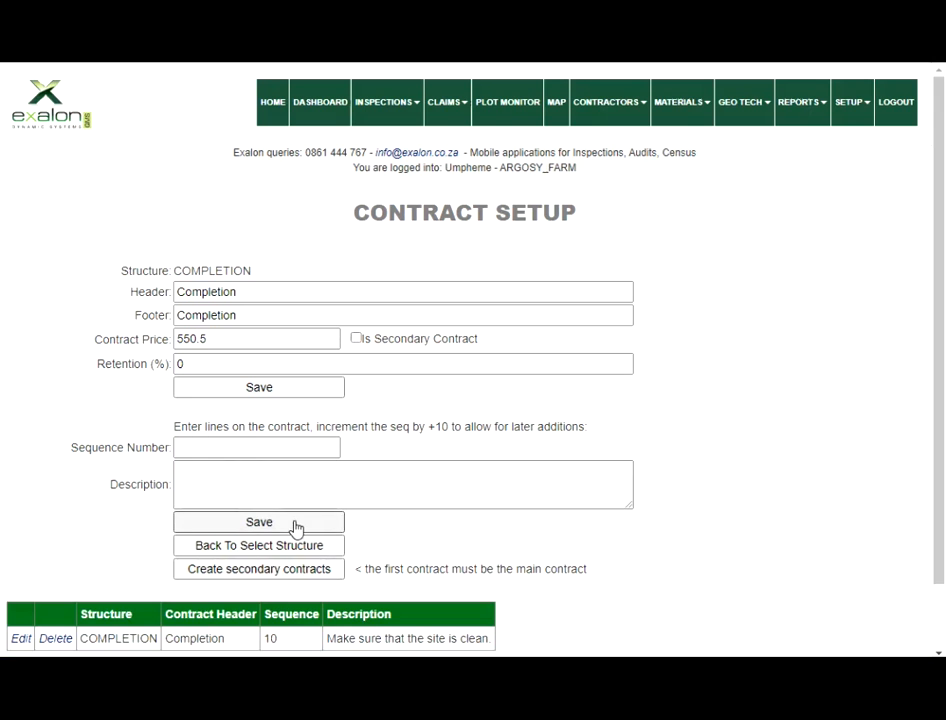
Add contract line 20 with description "Paint exterior walls with specified paint." and return to the structure list
{"action": "scroll", "coordinate": [296, 529], "scroll_direction": "down", "scroll_amount": 1}
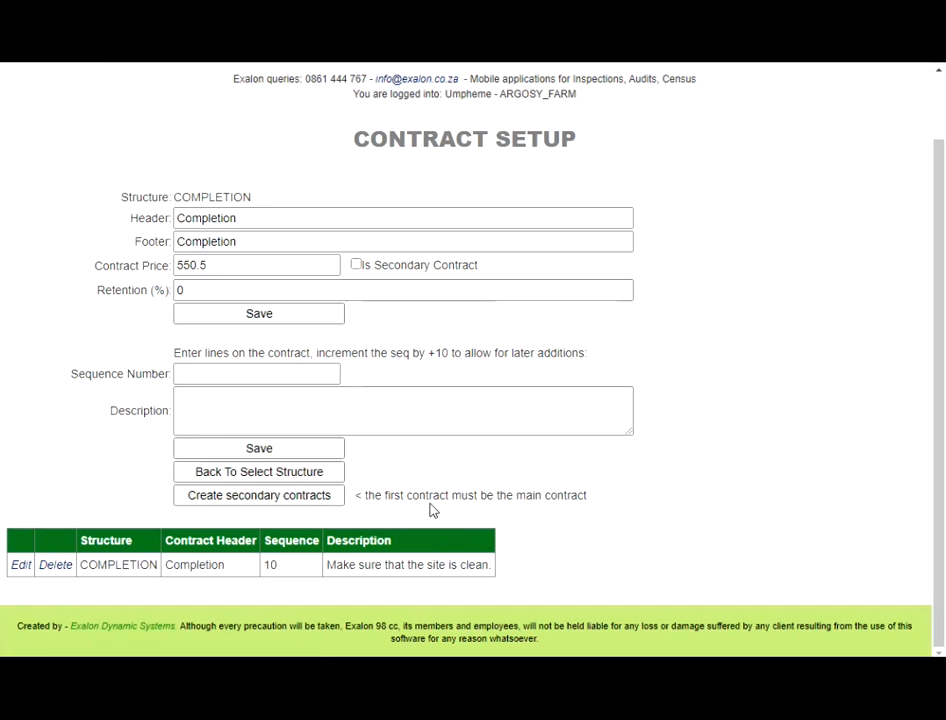
{"action": "left_click", "coordinate": [211, 372]}
{"action": "type", "text": "20"}
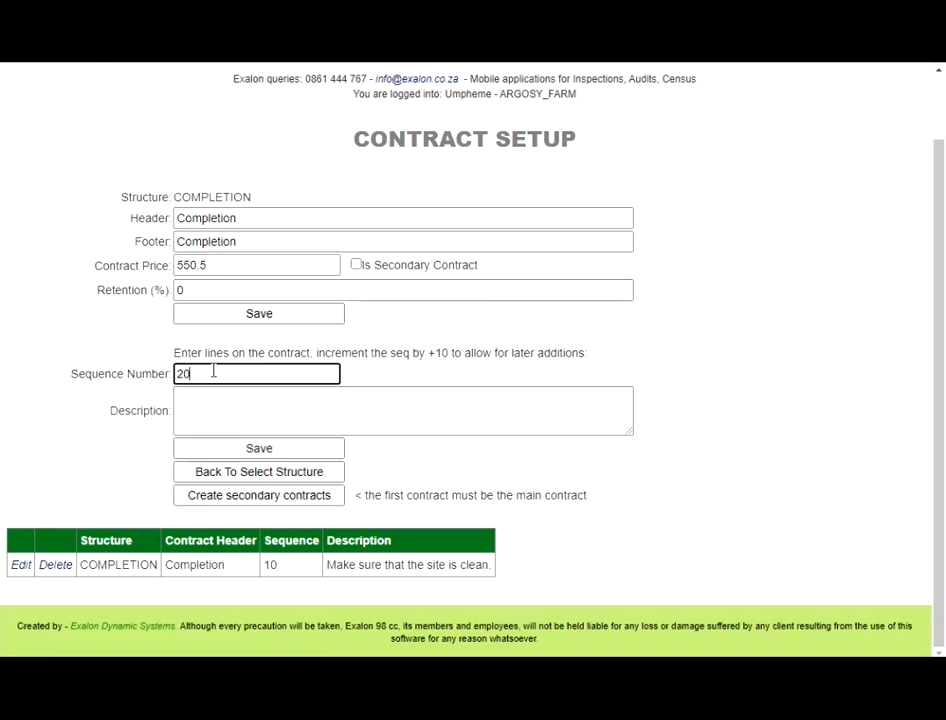
{"action": "key", "text": "Tab"}
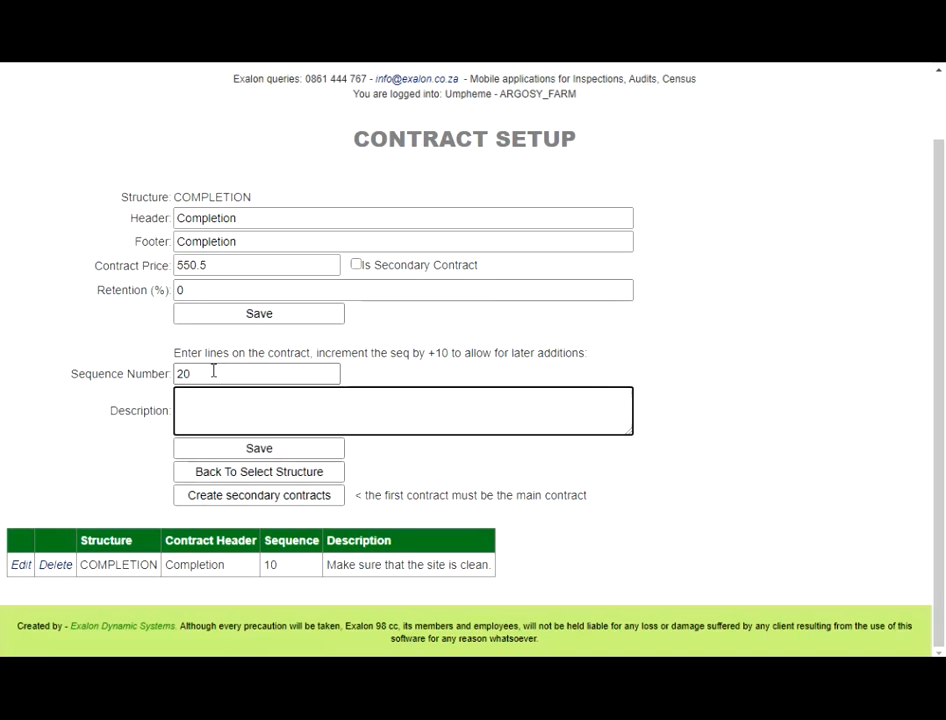
{"action": "type", "text": "Paint exterior walls with spe"}
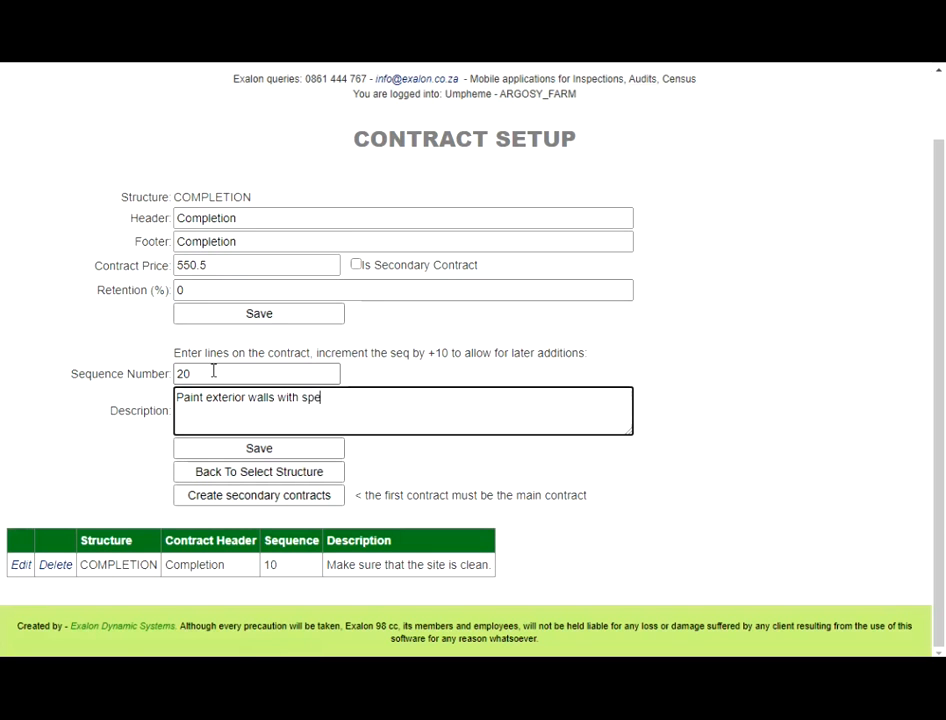
{"action": "type", "text": "cifiede"}
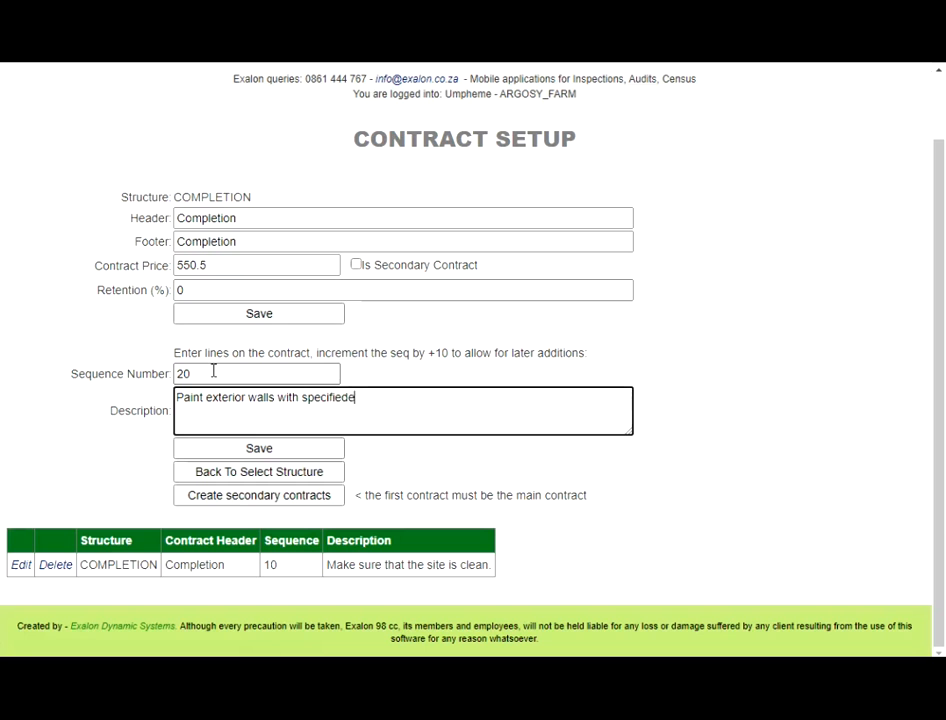
{"action": "key", "text": "BackSpace"}
{"action": "key", "text": "BackSpace"}
{"action": "type", "text": "paint."}
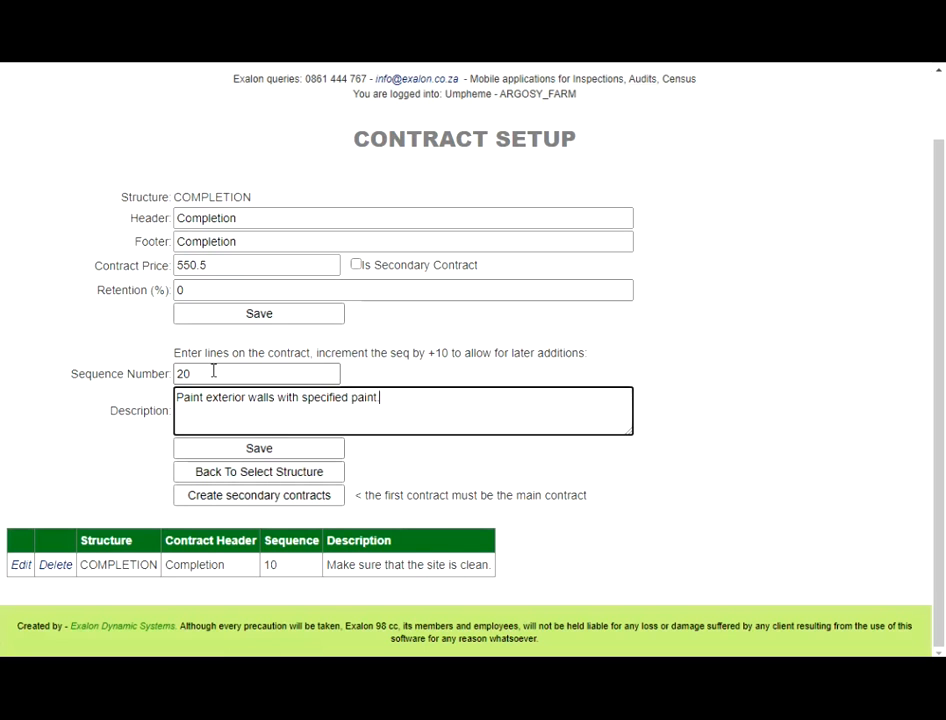
{"action": "left_click", "coordinate": [253, 449]}
{"action": "scroll", "coordinate": [255, 477], "scroll_direction": "down", "scroll_amount": 1}
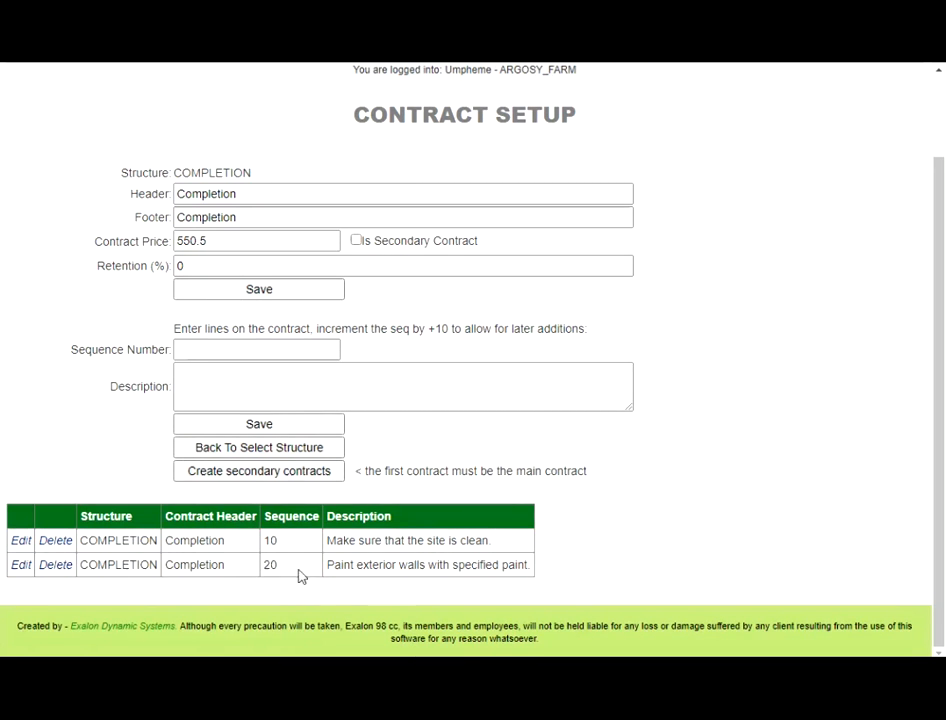
{"action": "left_click", "coordinate": [220, 452]}
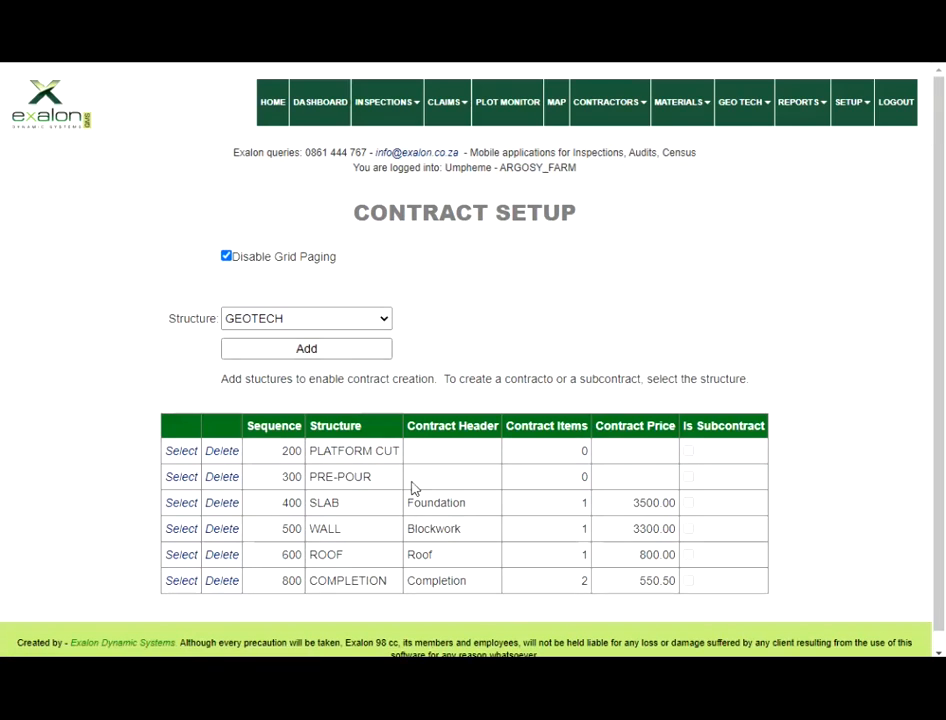
{"action": "scroll", "coordinate": [415, 530], "scroll_direction": "down", "scroll_amount": 1}
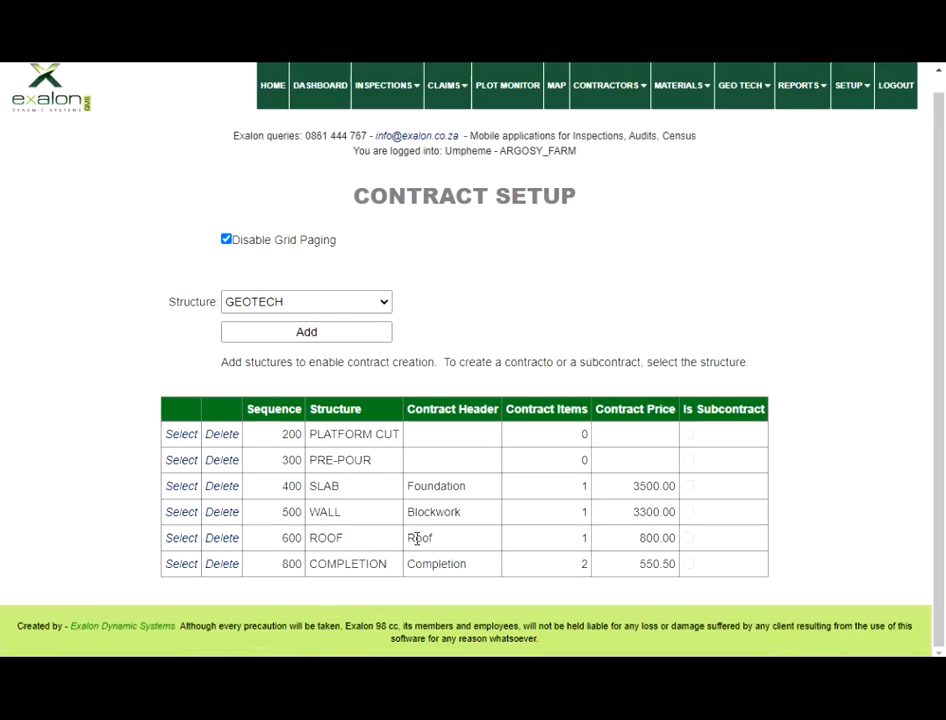
{"action": "mouse_move", "coordinate": [588, 565]}
{"action": "left_mouse_down"}
{"action": "mouse_move", "coordinate": [576, 568]}
{"action": "mouse_move", "coordinate": [590, 570]}
{"action": "left_mouse_up"}
{"action": "left_click", "coordinate": [577, 566]}
{"action": "left_click", "coordinate": [574, 570]}
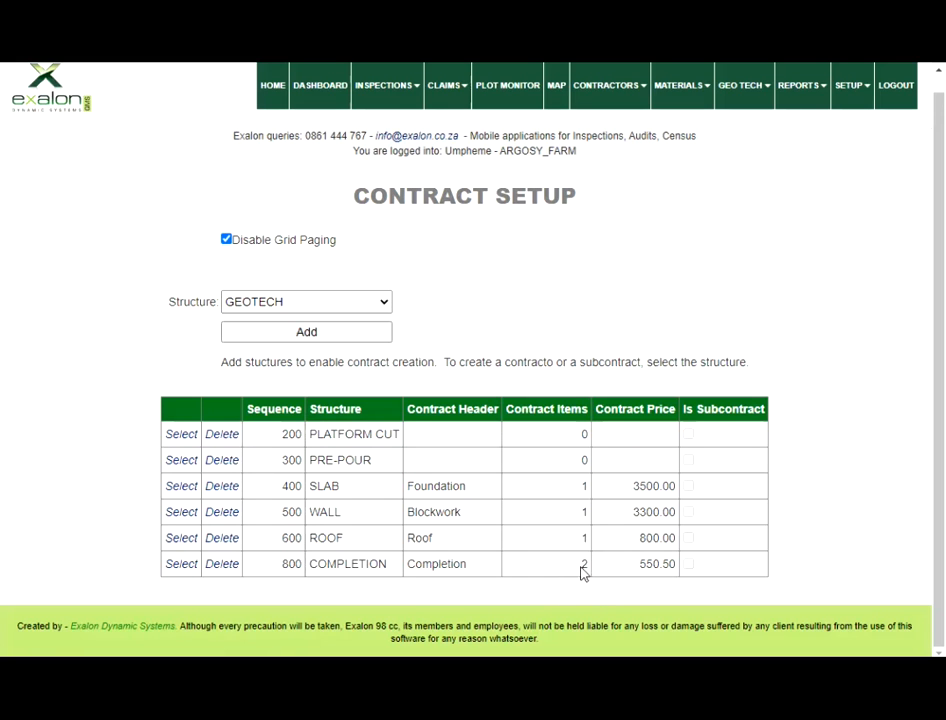